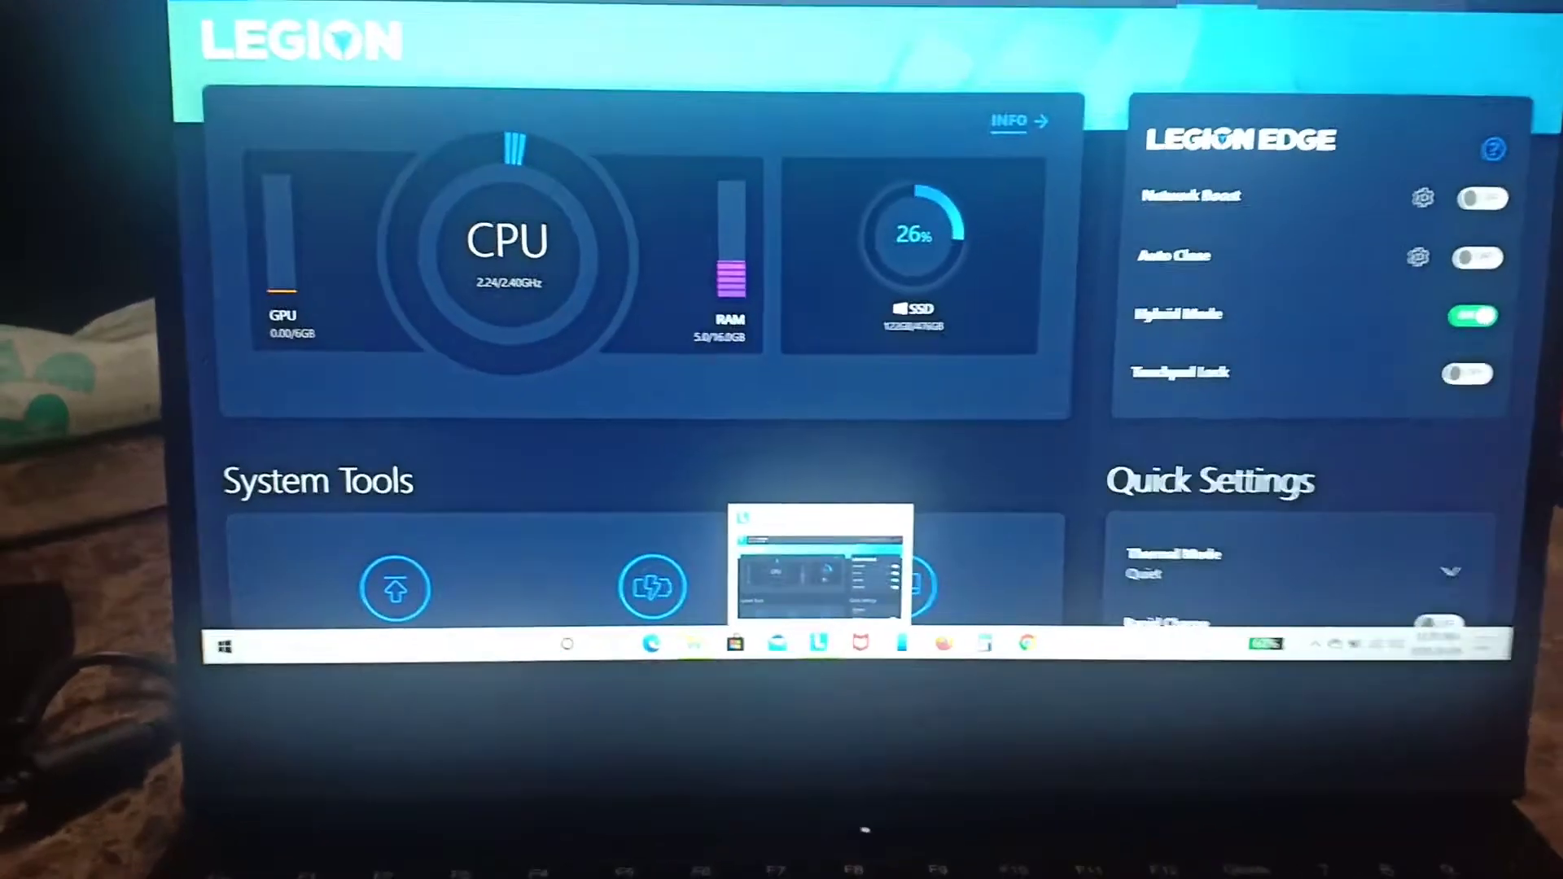
# - Hide the Vantage dashboard to reach Downloads, where the LenovoVantageService installer (version 3.3.61.0) is listed
pyautogui.click(794, 646)
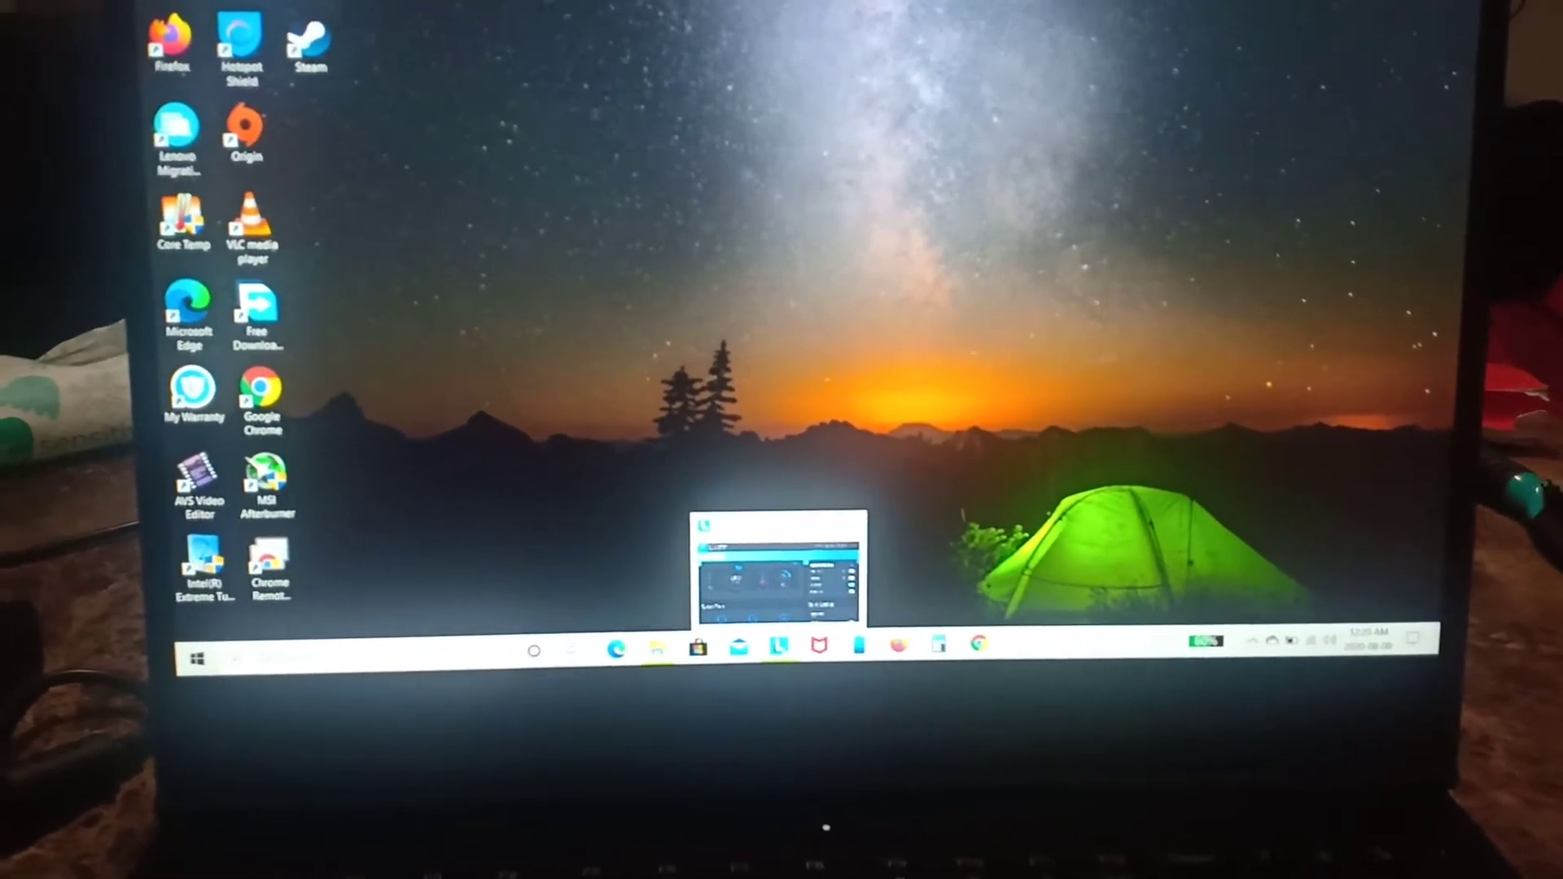
pyautogui.click(778, 644)
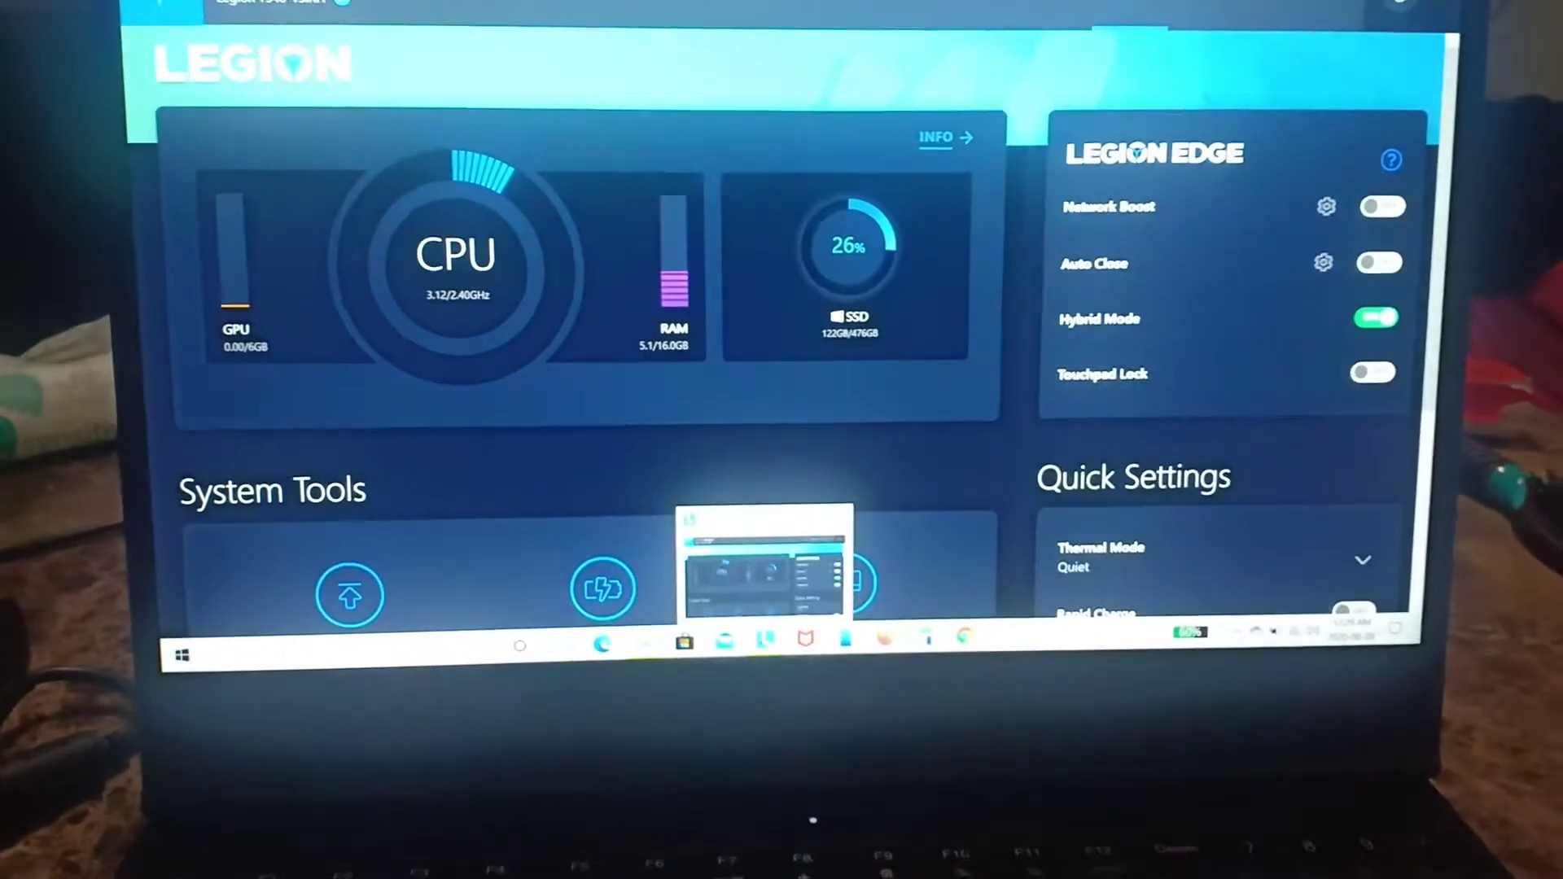
pyautogui.click(764, 640)
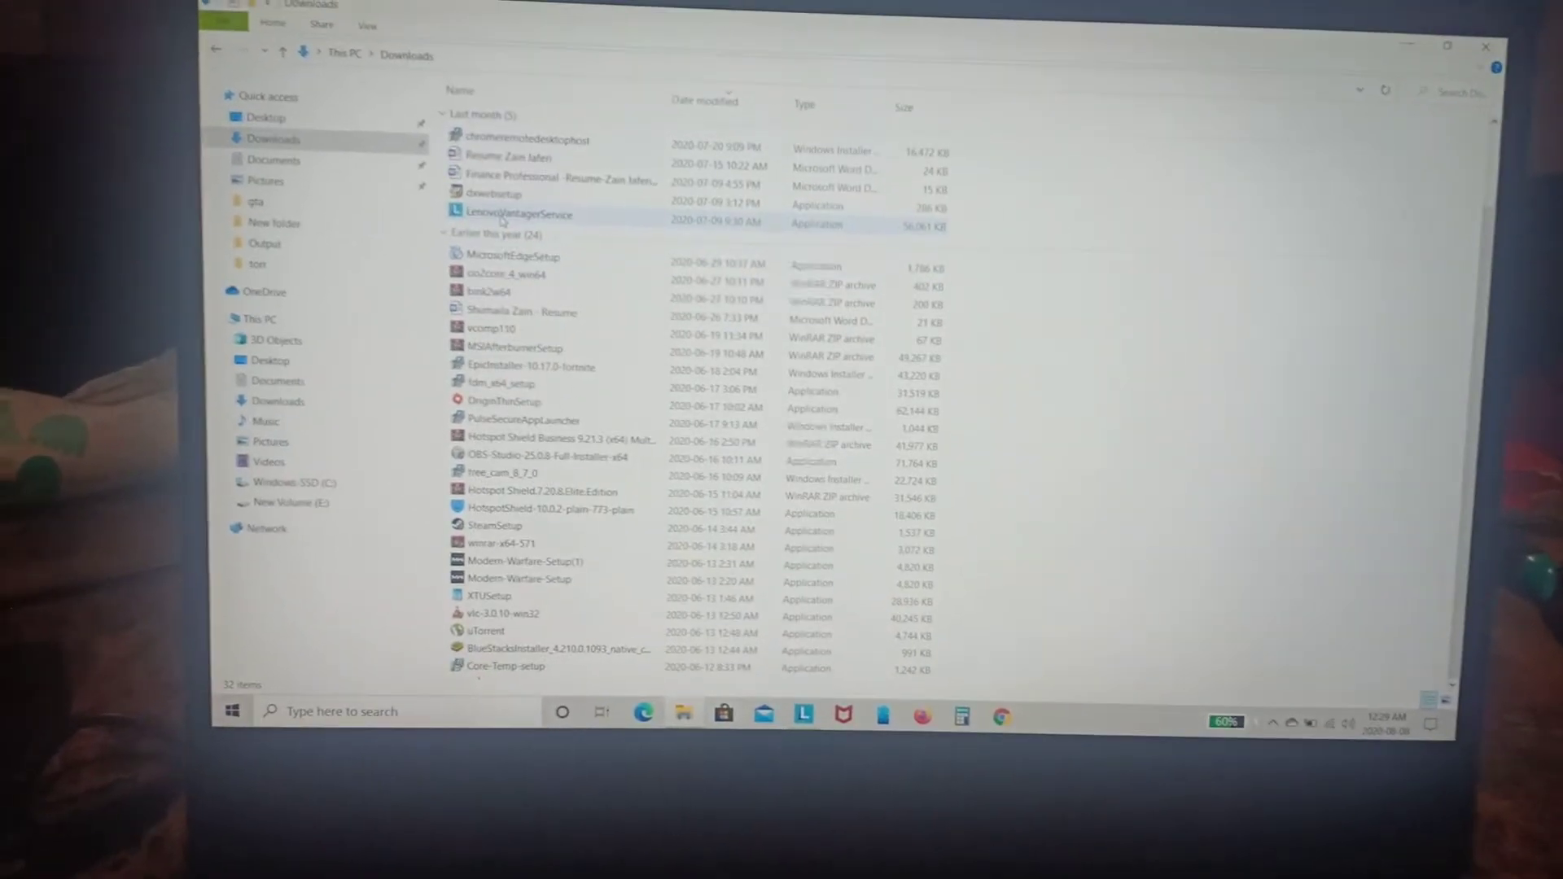
pyautogui.moveTo(524, 241)
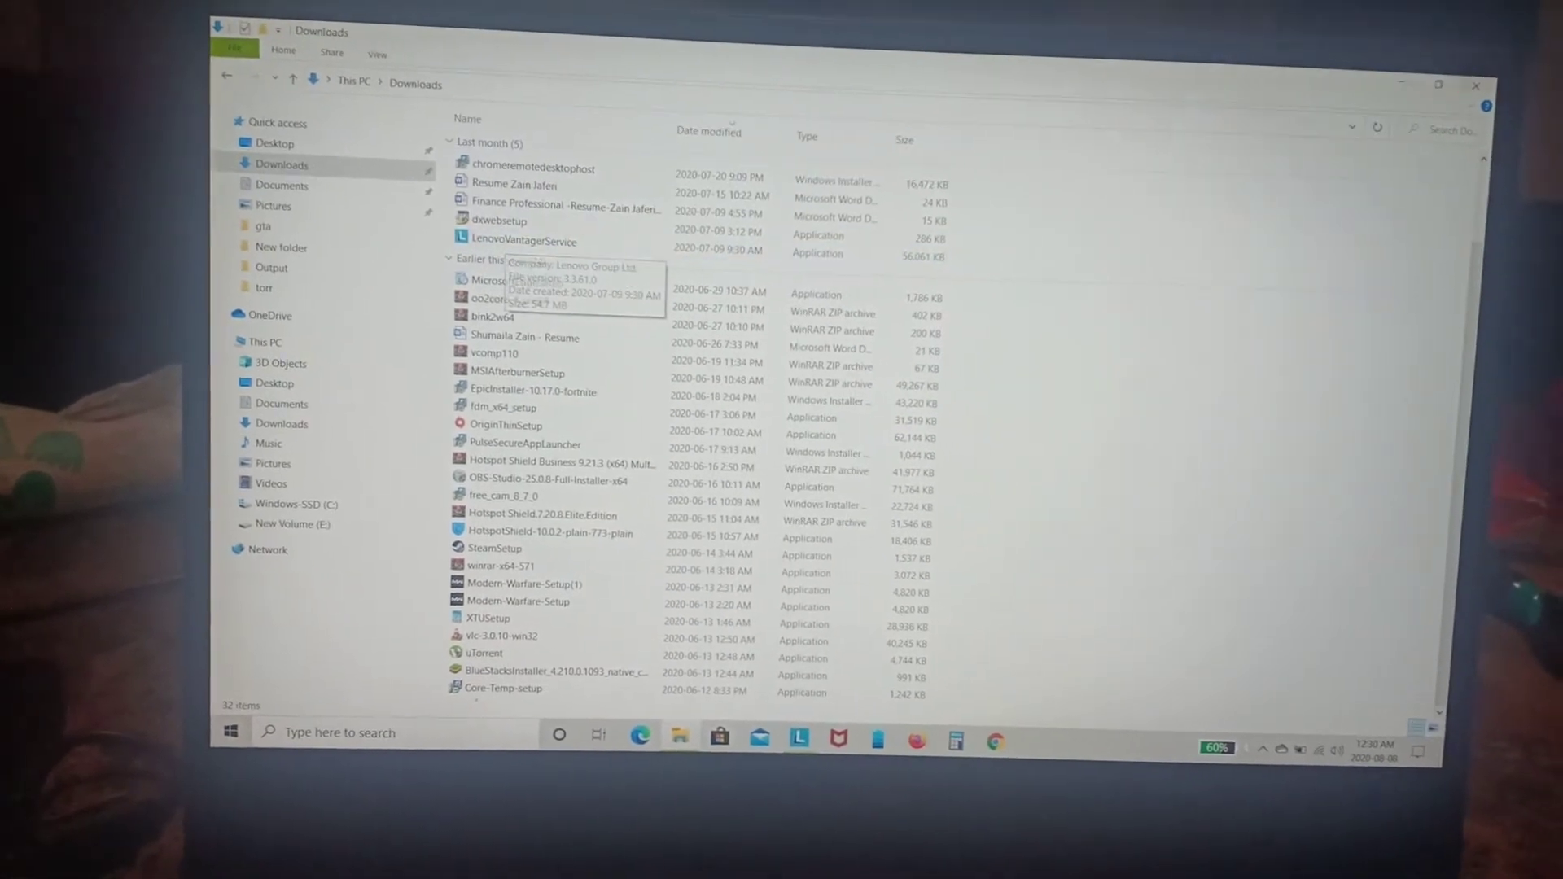
pyautogui.click(1404, 88)
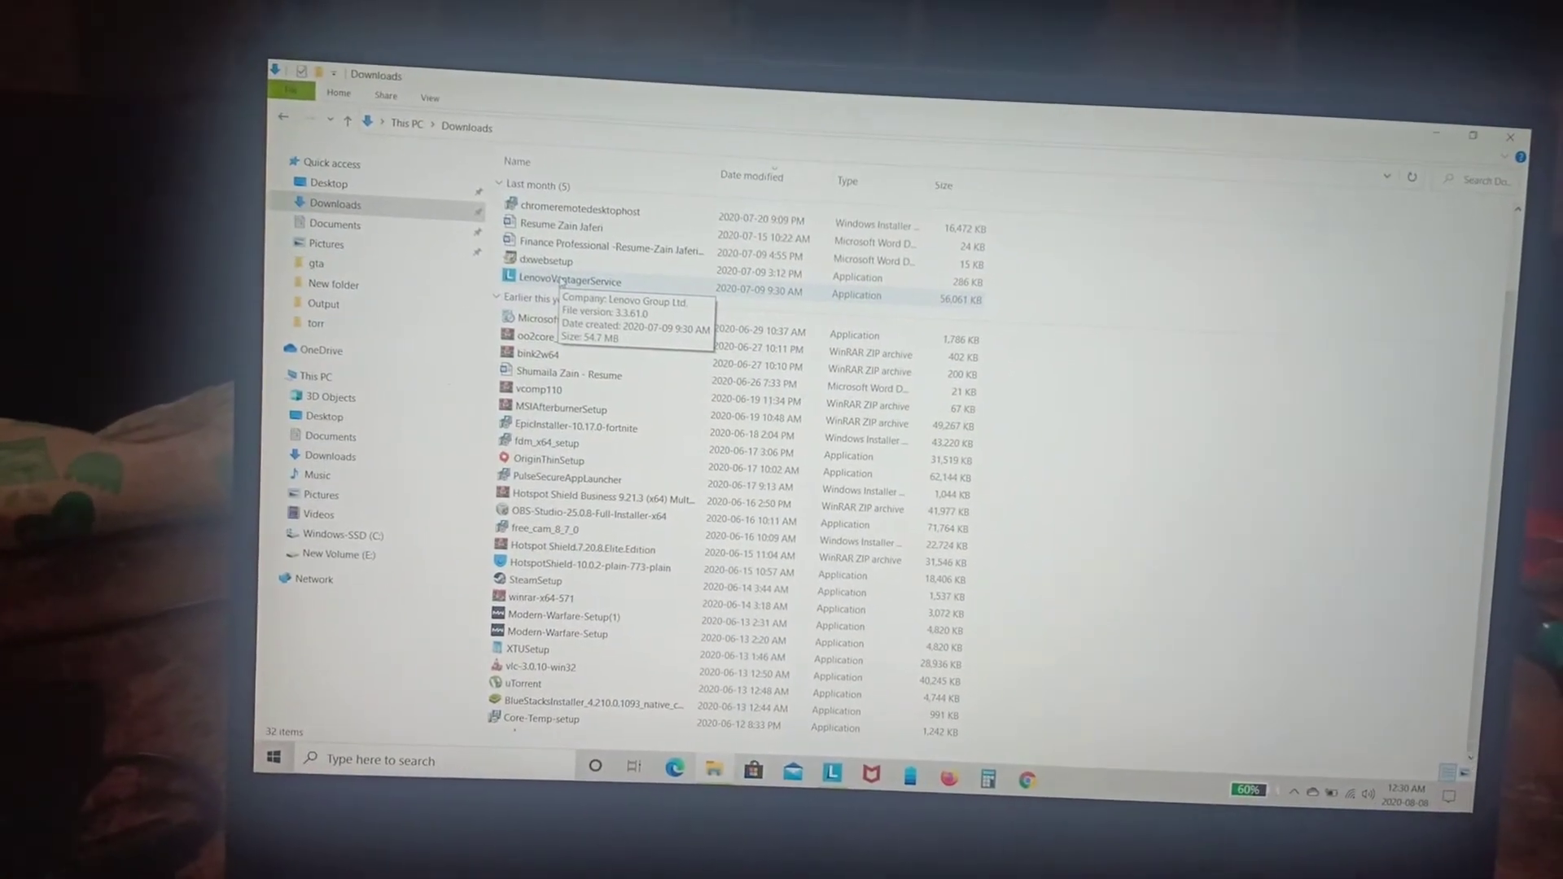
# - Minimize the Downloads window and return to the Vantage Legion dashboard showing CPU, RAM and SSD readings
pyautogui.click(1427, 140)
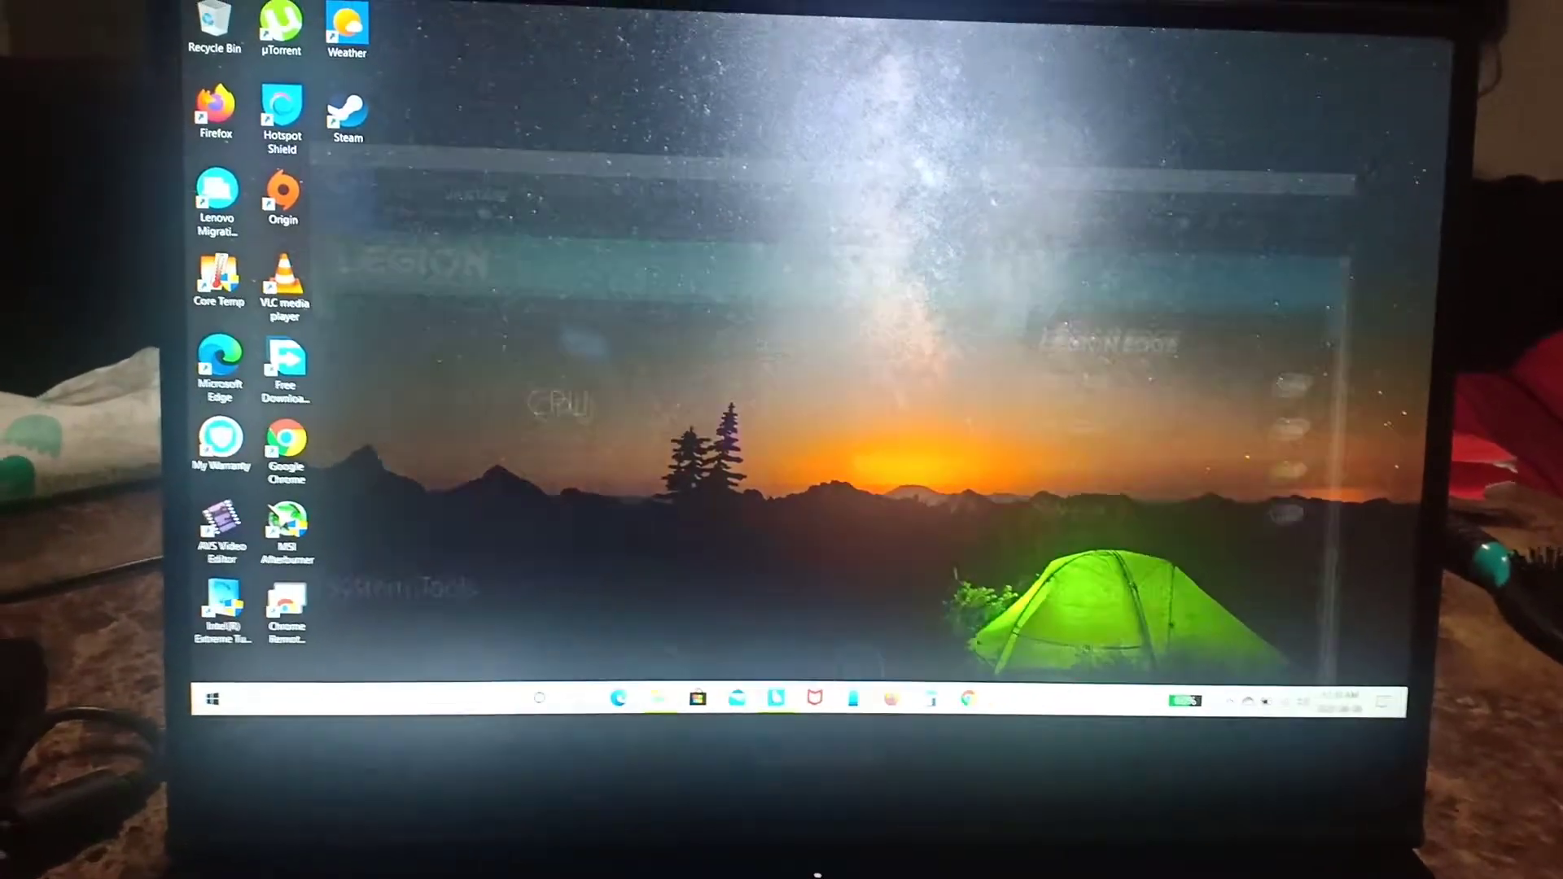
pyautogui.click(776, 698)
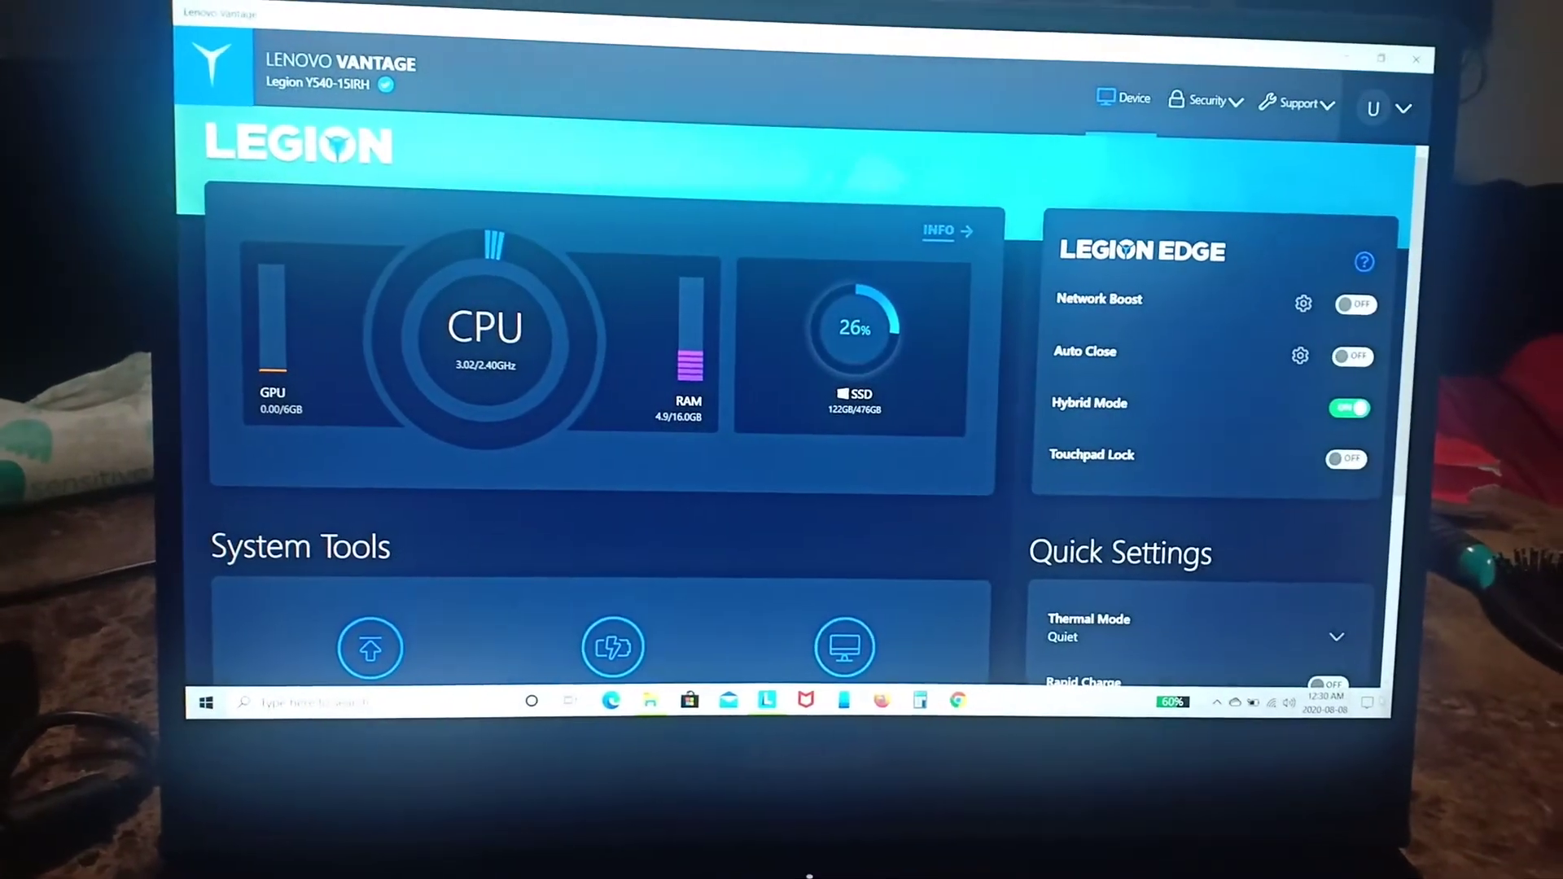